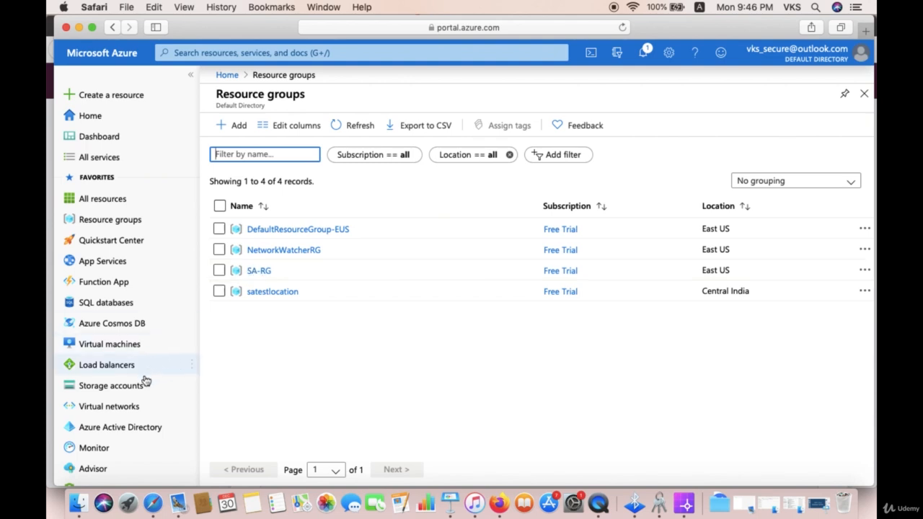
Step: Open the user settings of the default directory's users in Azure Active Directory
click(128, 427)
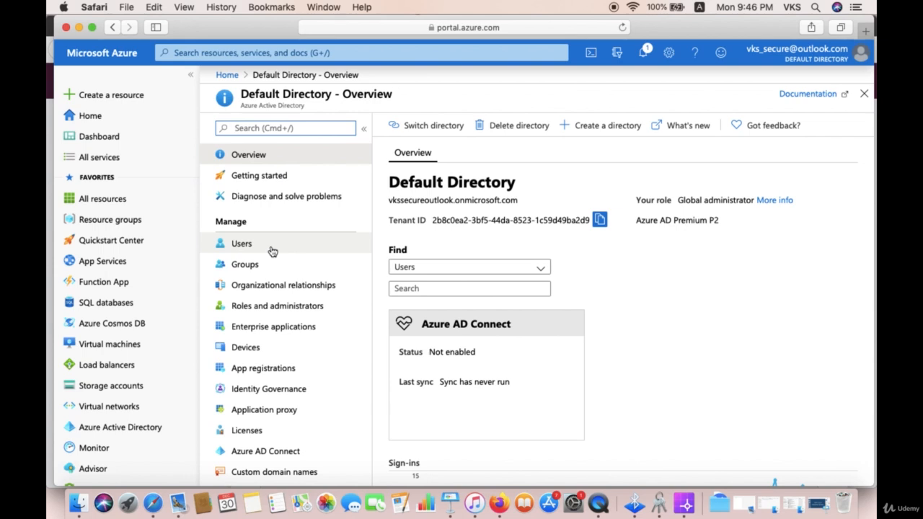
click(273, 251)
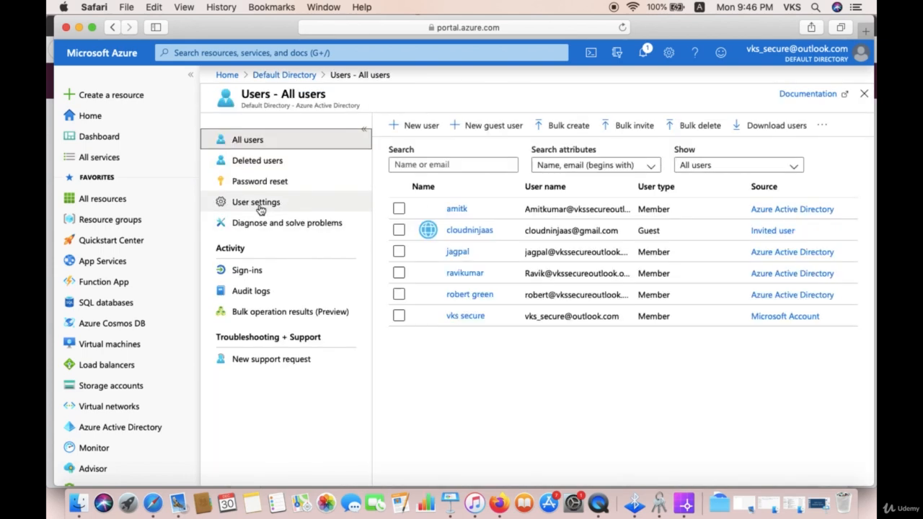
click(259, 206)
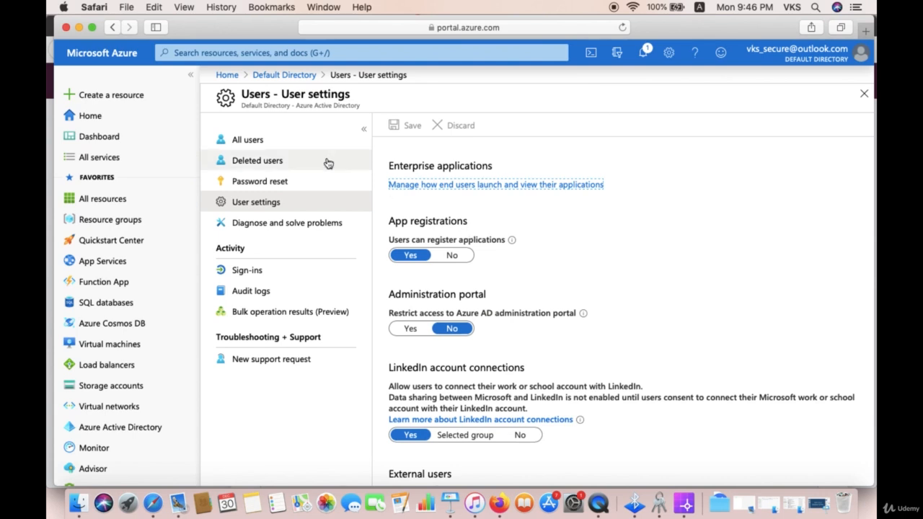
Step: Return to the default directory overview, look through its management options, and reopen the users' settings page
click(285, 79)
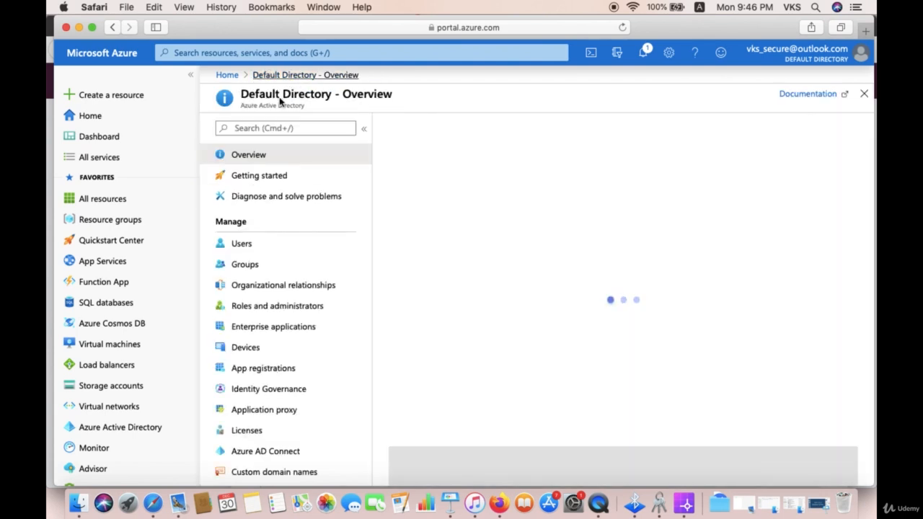
scroll(329, 378, down, 5)
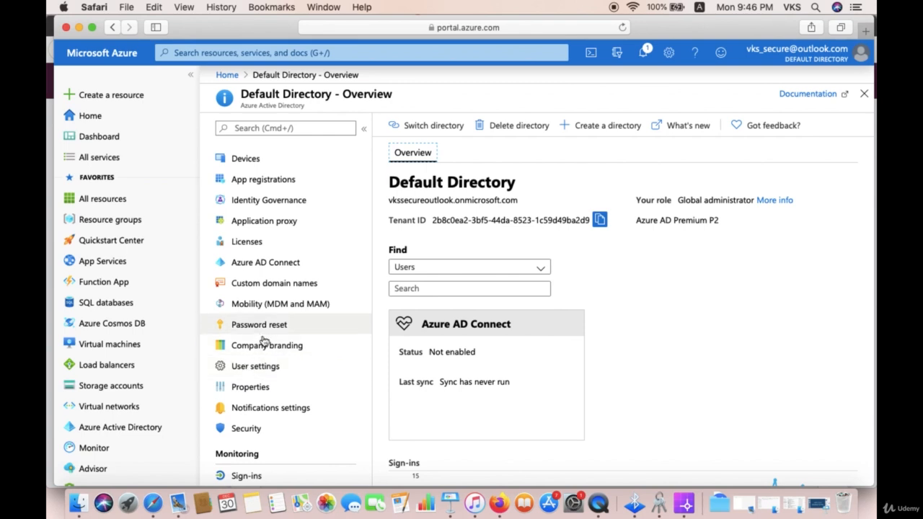
scroll(285, 251, up, 5)
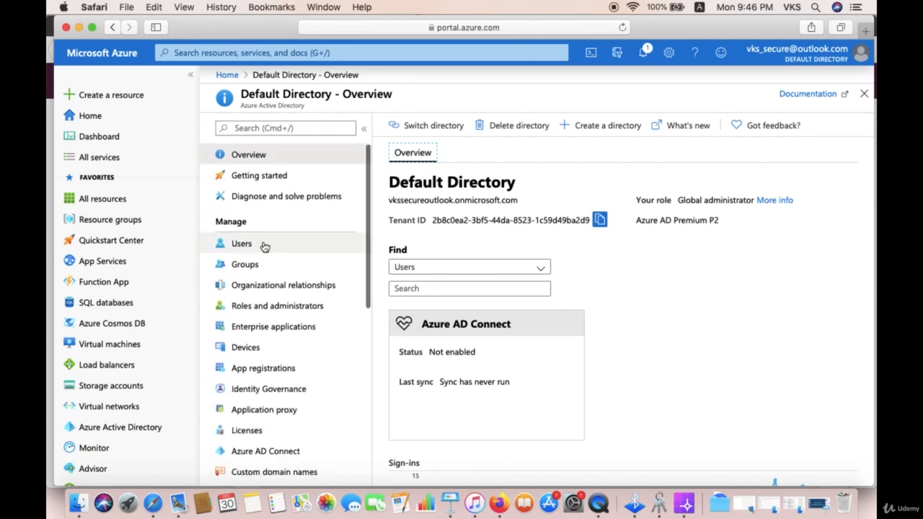
click(264, 246)
click(270, 205)
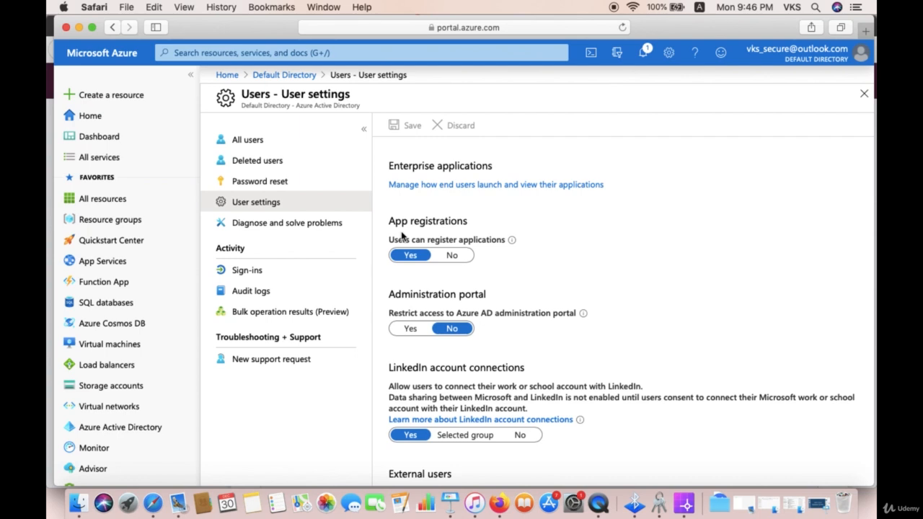
Step: Set "Users can register applications" to No and view the explanation of this option
click(454, 257)
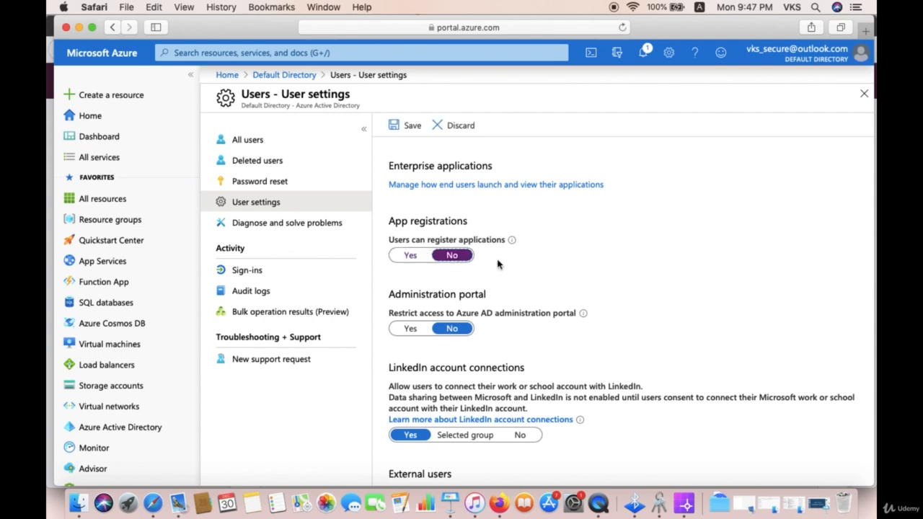
mouse_move(512, 247)
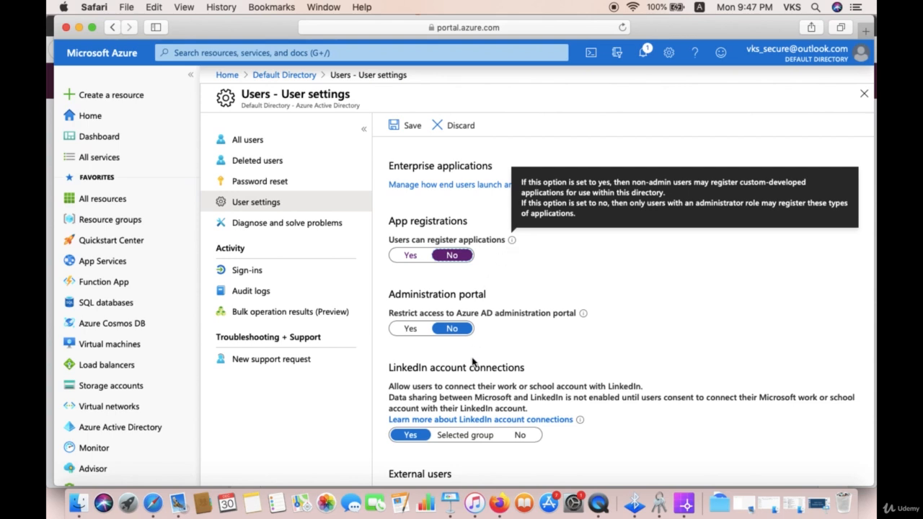
Step: Try restricting access to the Azure AD administration portal with Yes, and switch the option back to No
scroll(383, 323, down, 2)
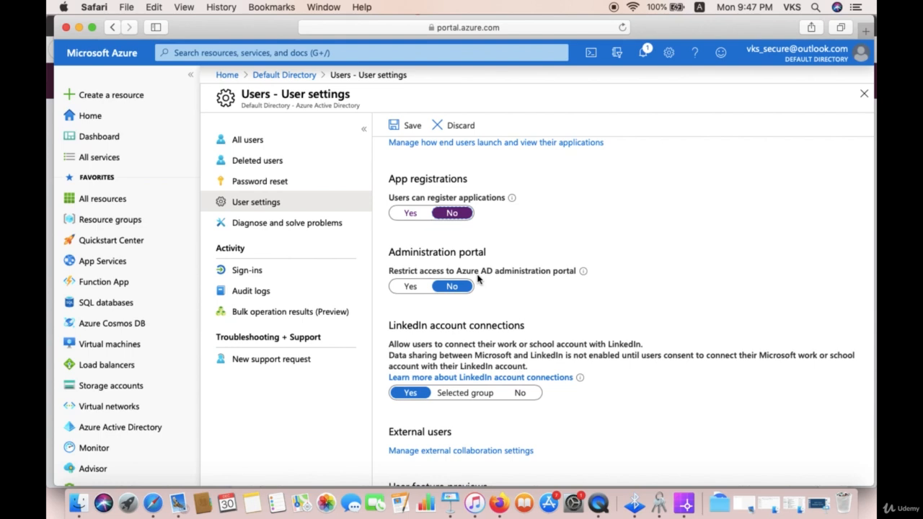
click(411, 289)
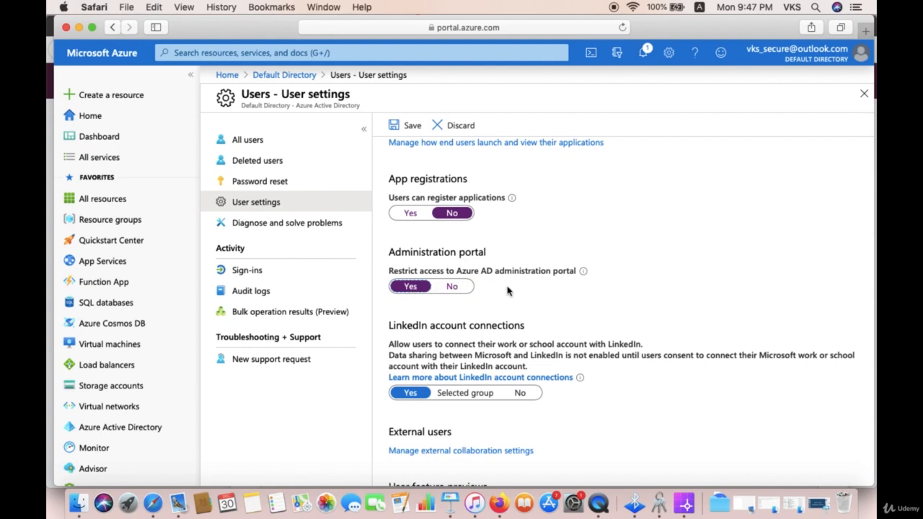
click(454, 287)
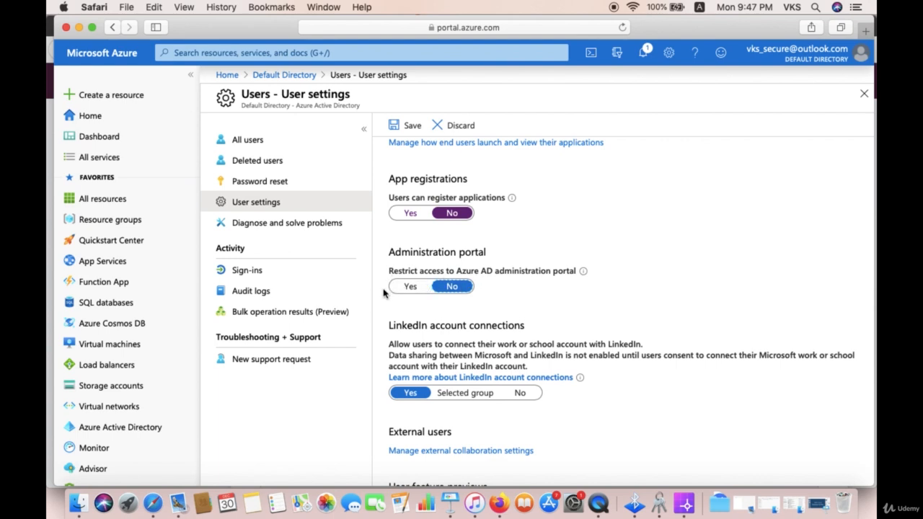
Step: Try limiting LinkedIn account connections to a selected group by picking Application admins, and leave the group selection without applying it
scroll(445, 307, down, 1)
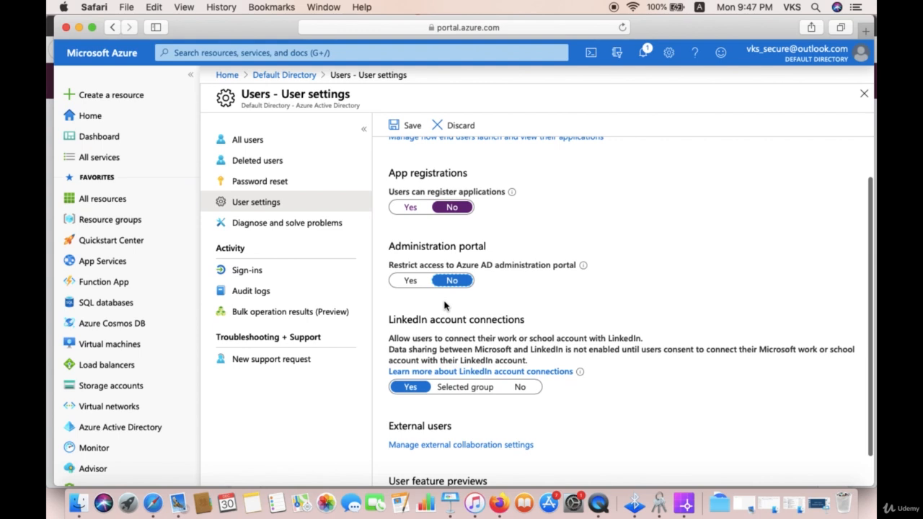
scroll(444, 306, down, 1)
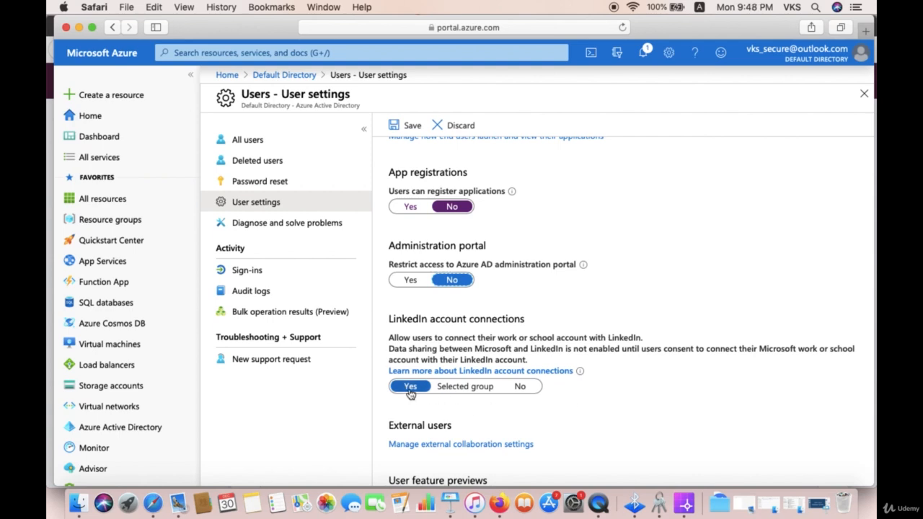
click(465, 387)
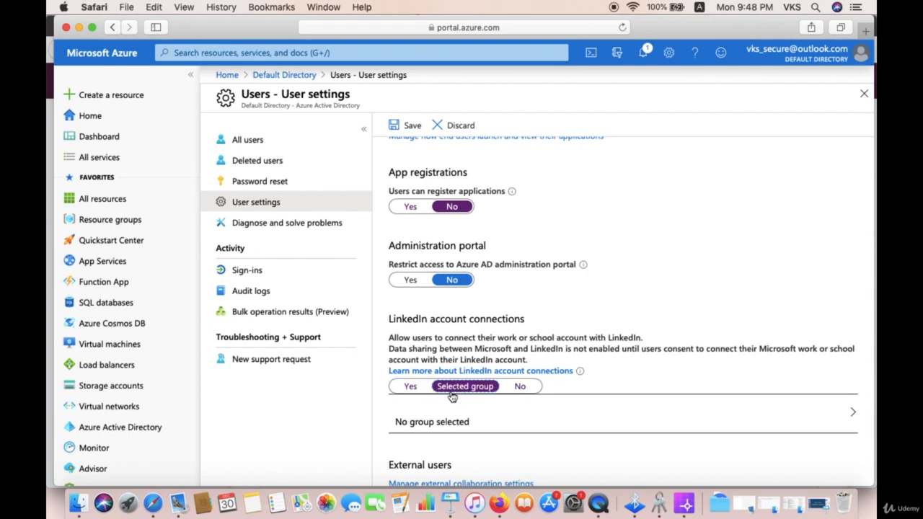
click(540, 419)
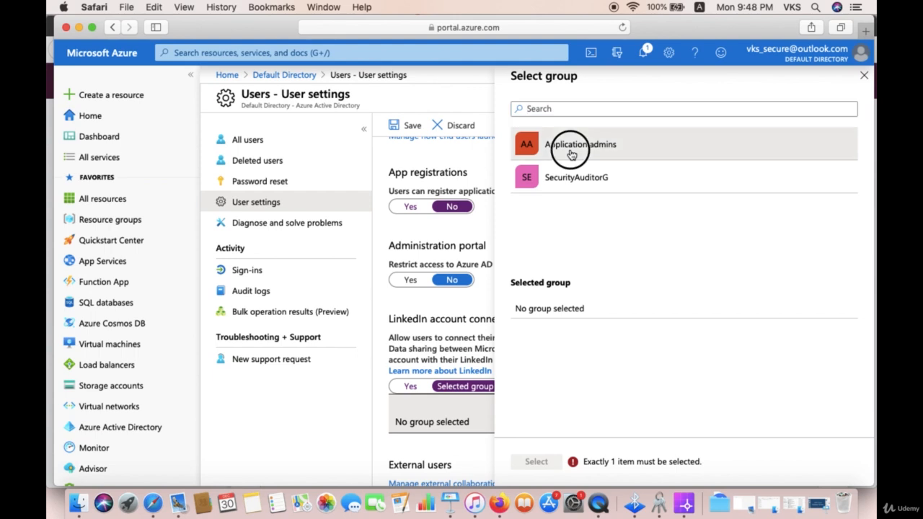
click(570, 148)
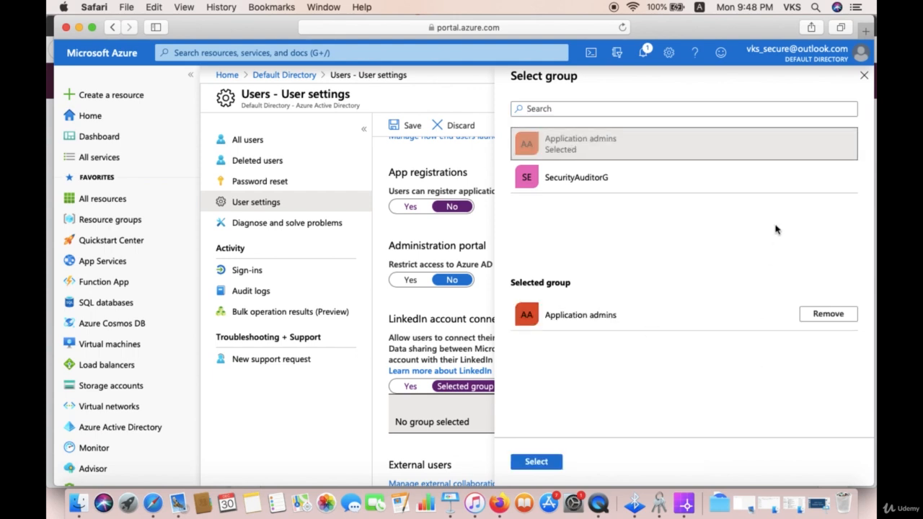
click(864, 79)
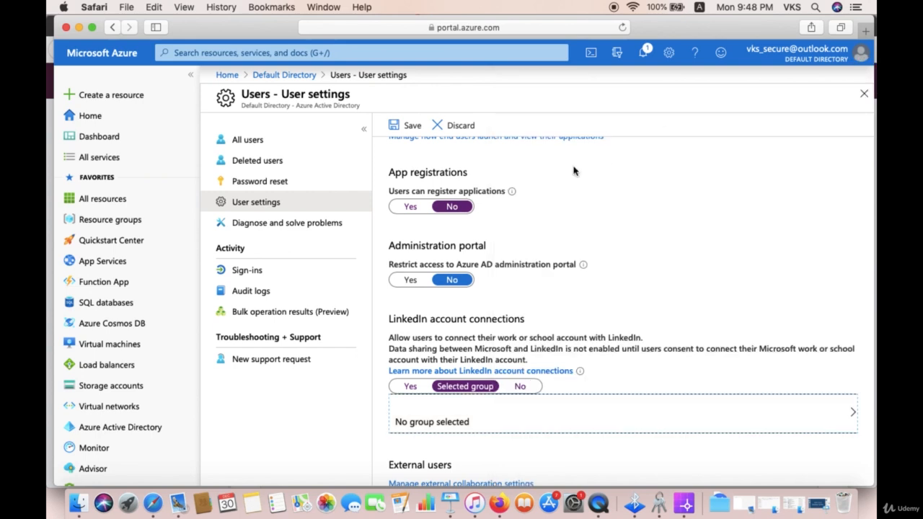
Step: Set LinkedIn account connections to No and open the external collaboration settings for external users
click(519, 389)
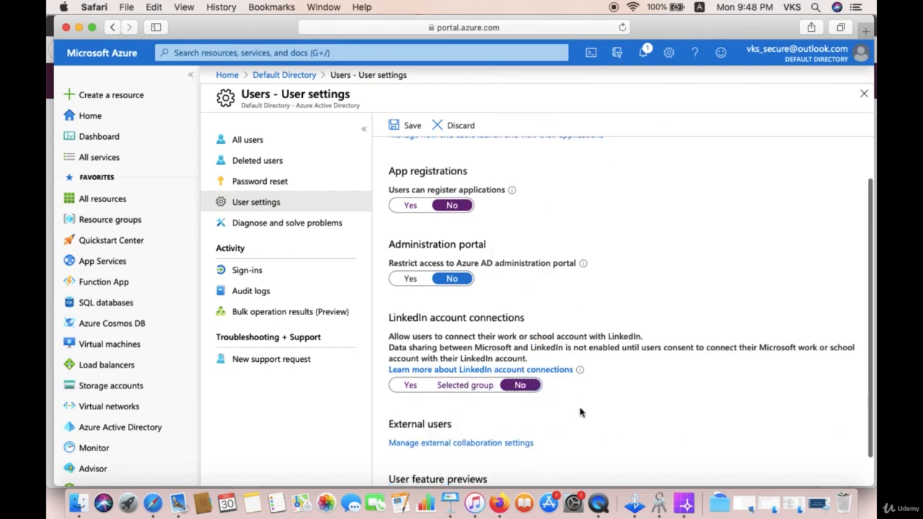
scroll(580, 413, down, 1)
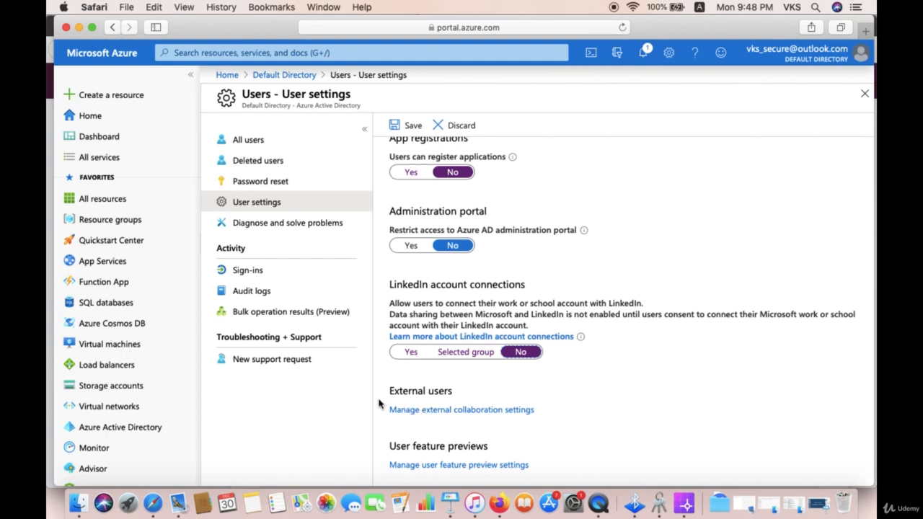
click(446, 409)
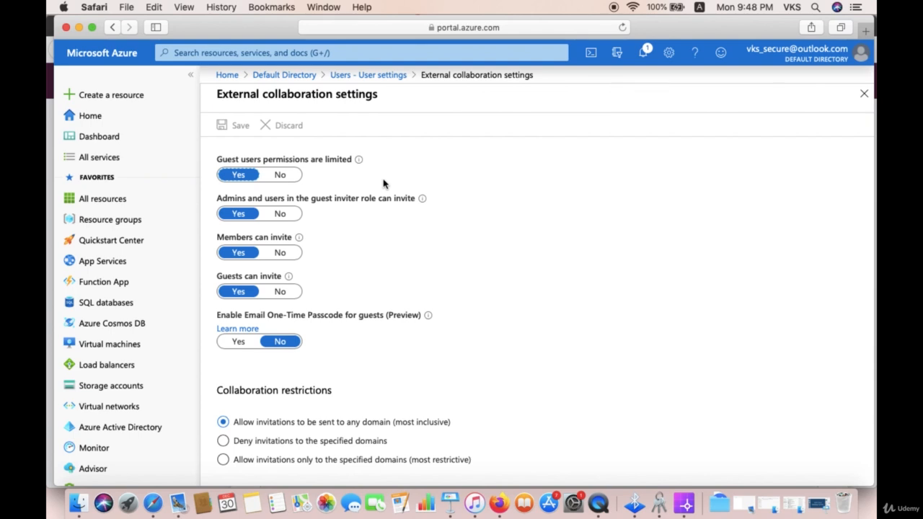
Step: Set "Guest users permissions are limited", "Members can invite" and "Guests can invite" all to No
click(294, 184)
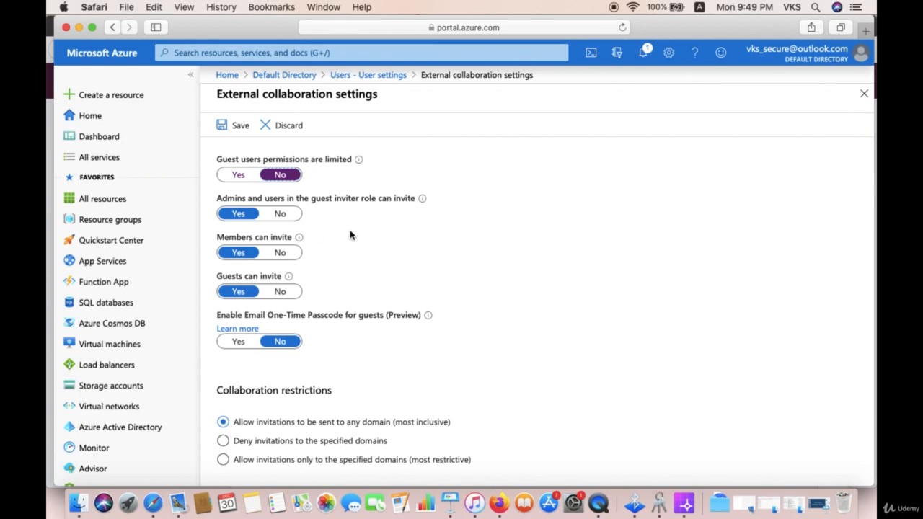
click(295, 256)
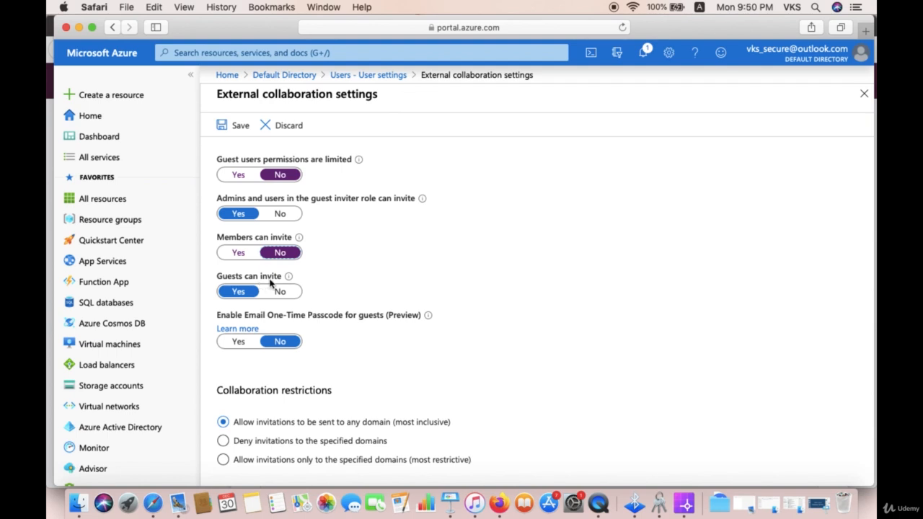
mouse_move(289, 278)
click(286, 293)
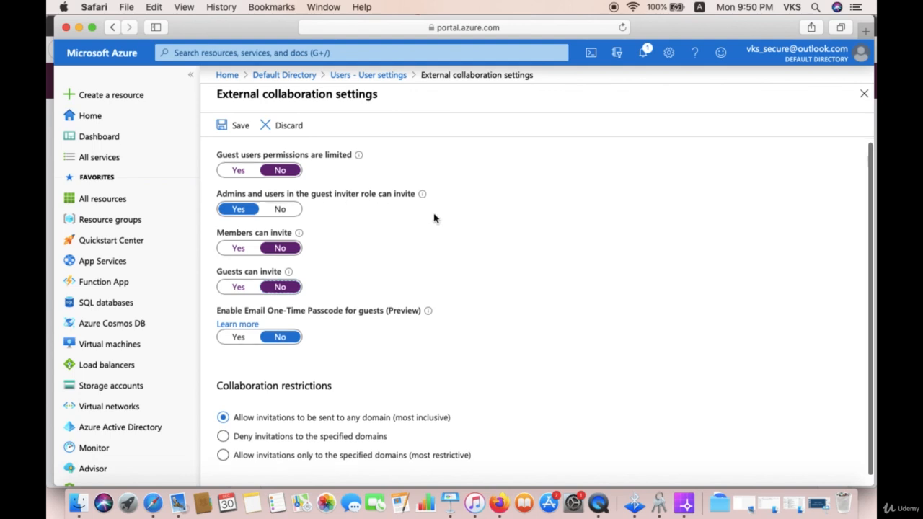
Step: Set the collaboration restrictions to "Allow invitations only to the specified domains (most restrictive)", after trying the option that denies specified domains
scroll(434, 218, down, 1)
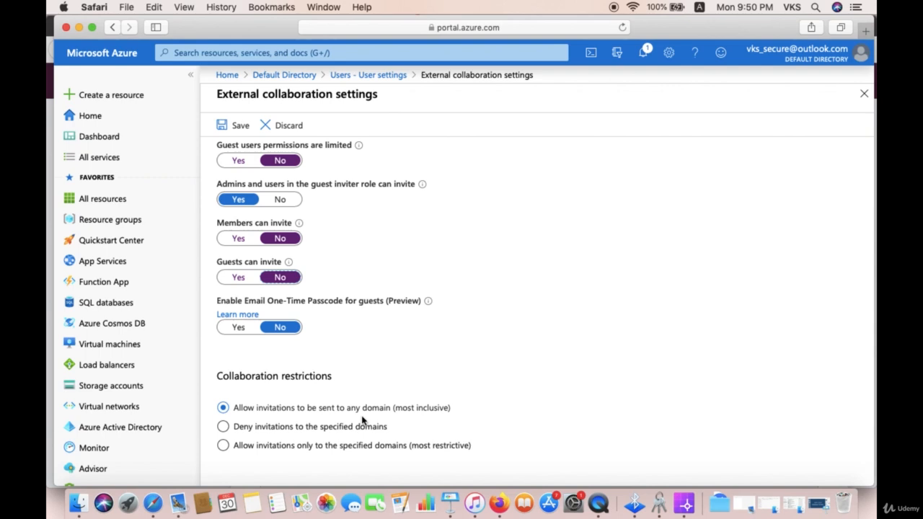
scroll(362, 420, up, 1)
click(245, 446)
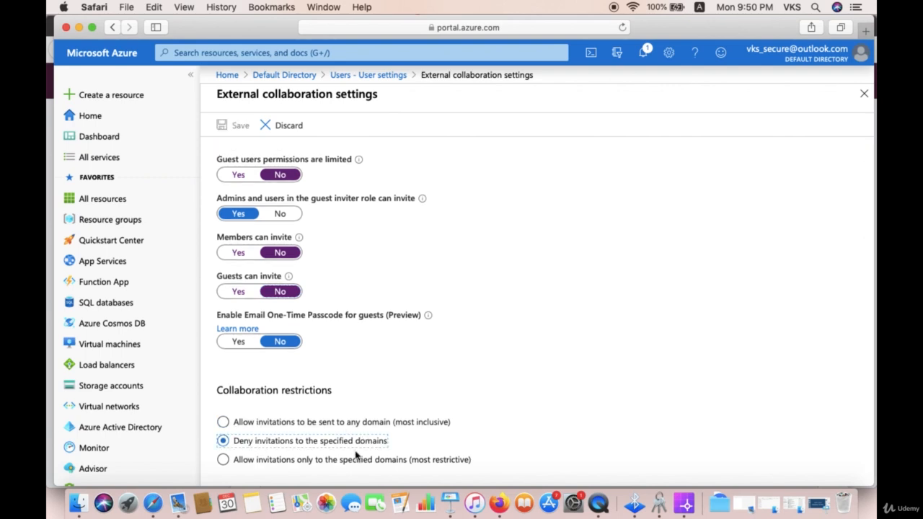
scroll(354, 450, down, 2)
click(241, 397)
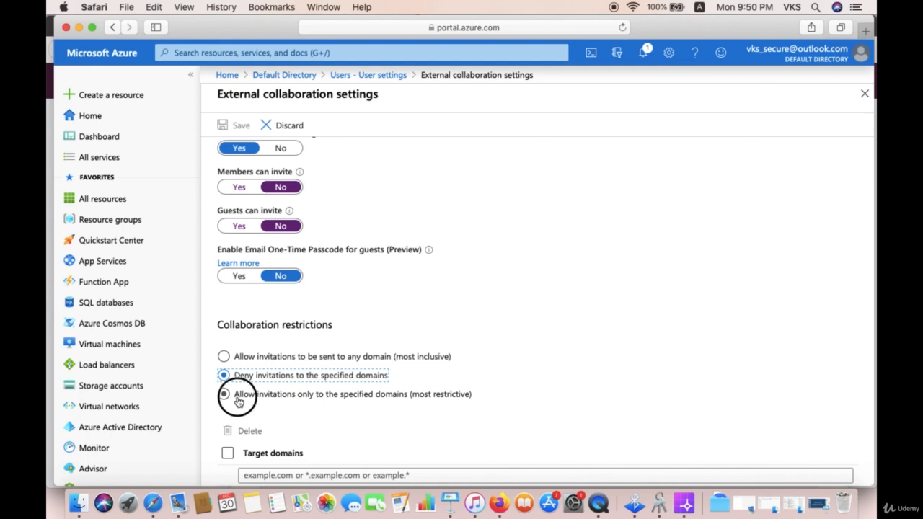
scroll(362, 439, left, 1)
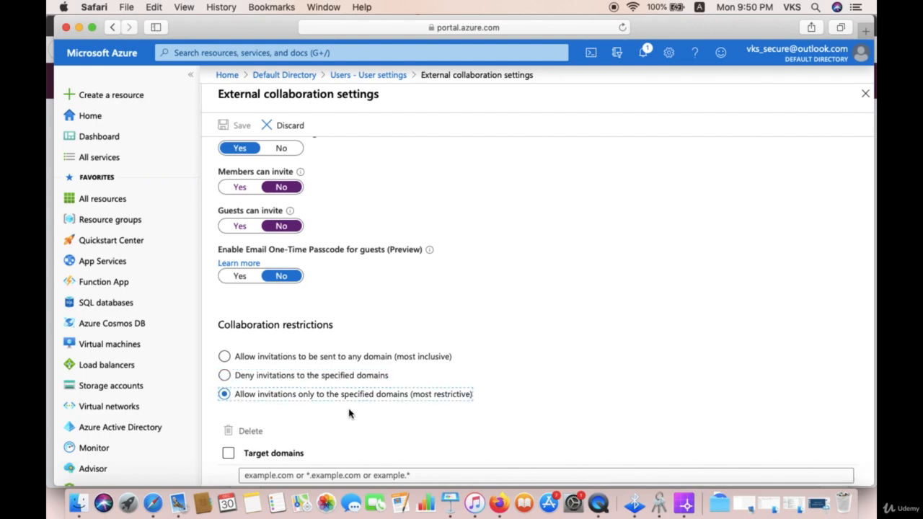
scroll(349, 413, up, 2)
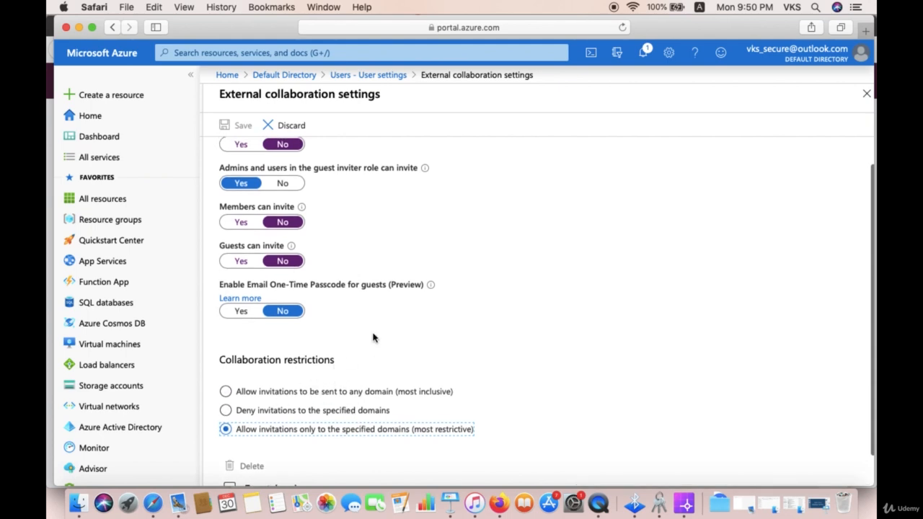
scroll(384, 336, up, 1)
scroll(384, 336, up, 1)
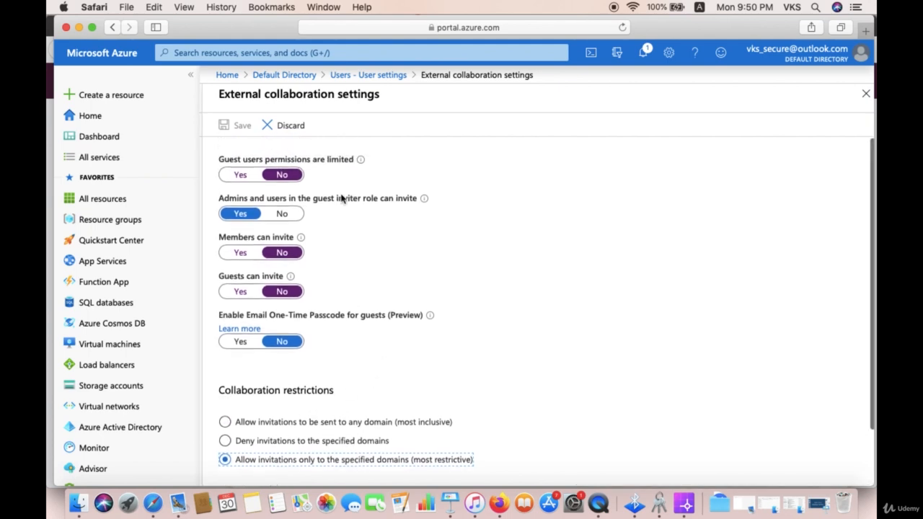